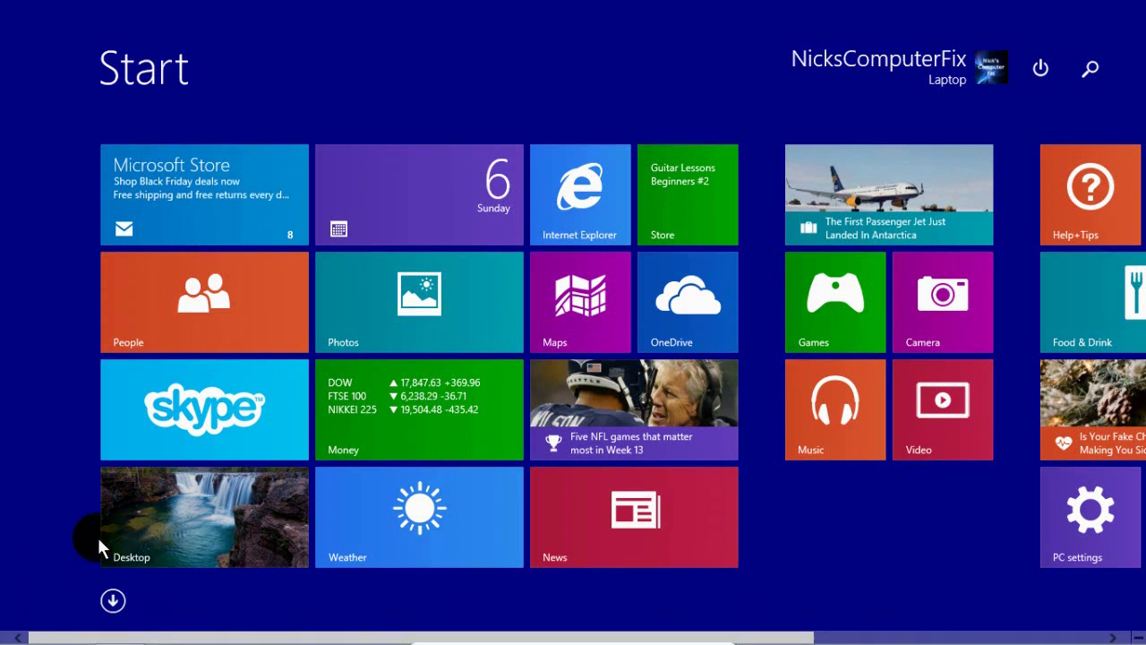
Switch from the Windows 8.1 Start screen to the desktop.
click(137, 540)
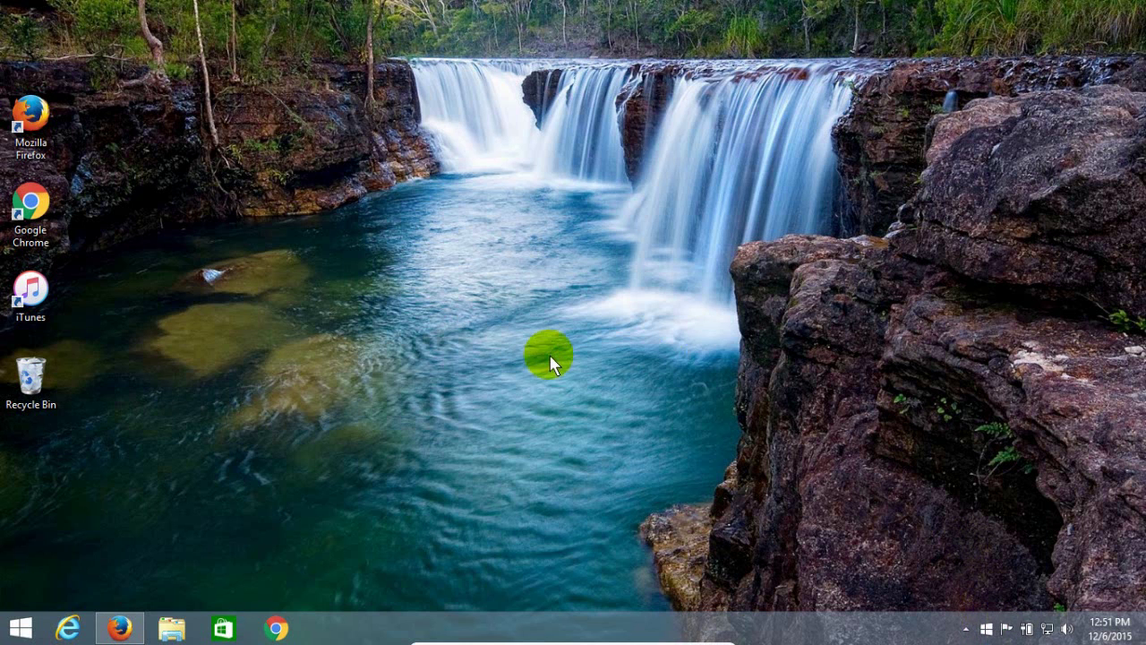
Bring Firefox back to the front and search Google for 'windows 10 download'.
click(126, 630)
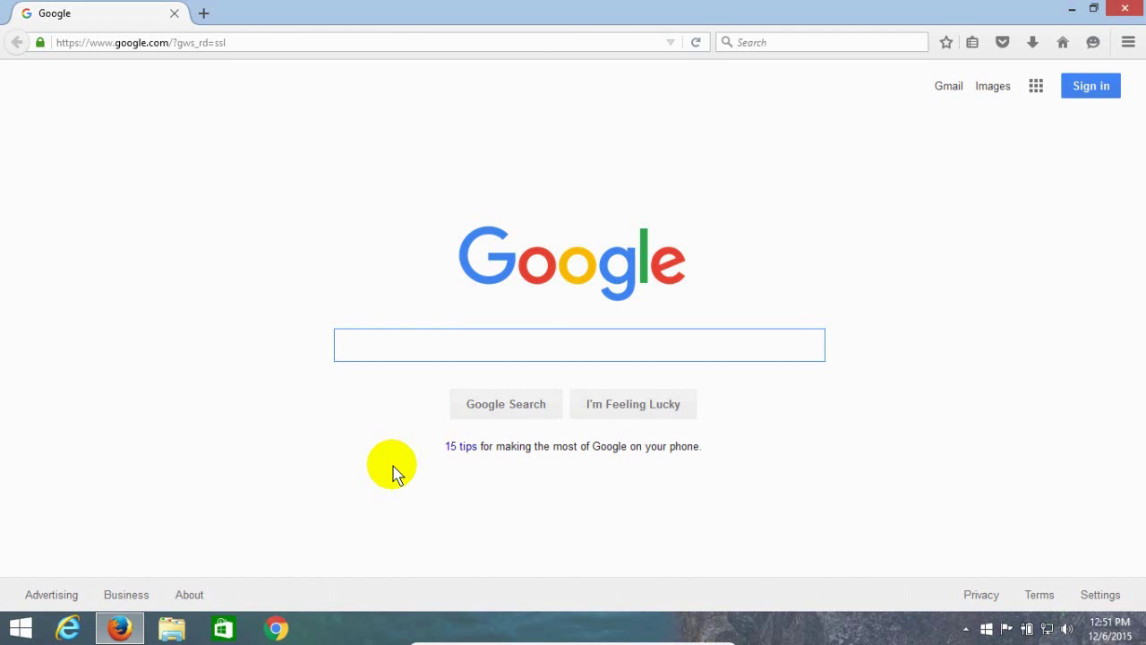
text(win)
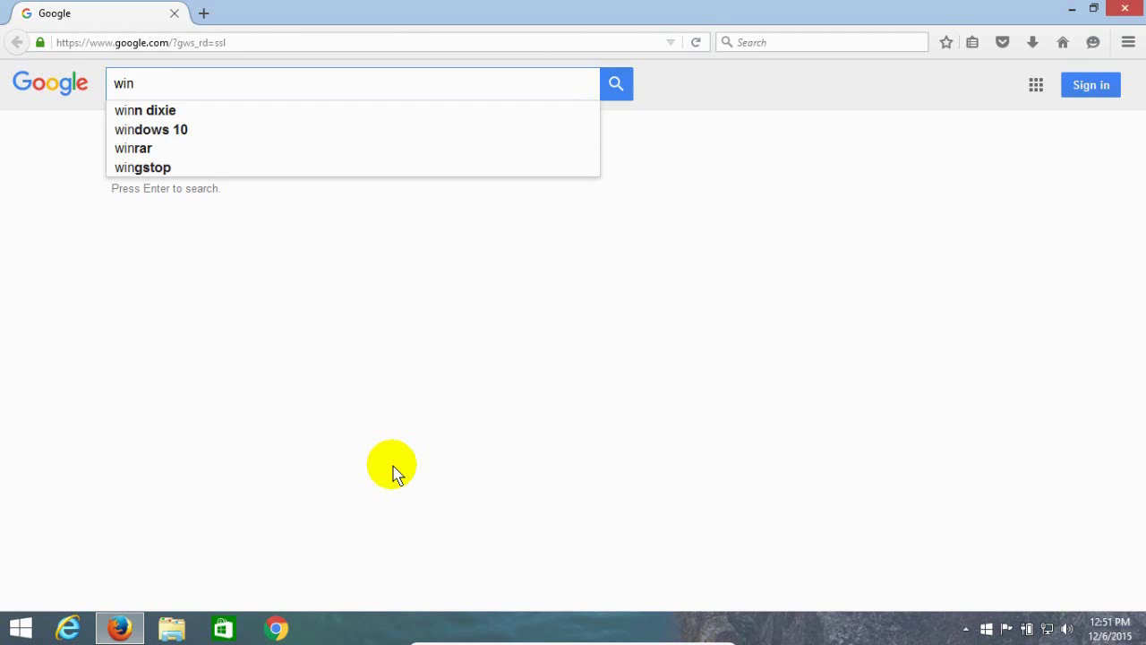
text(d)
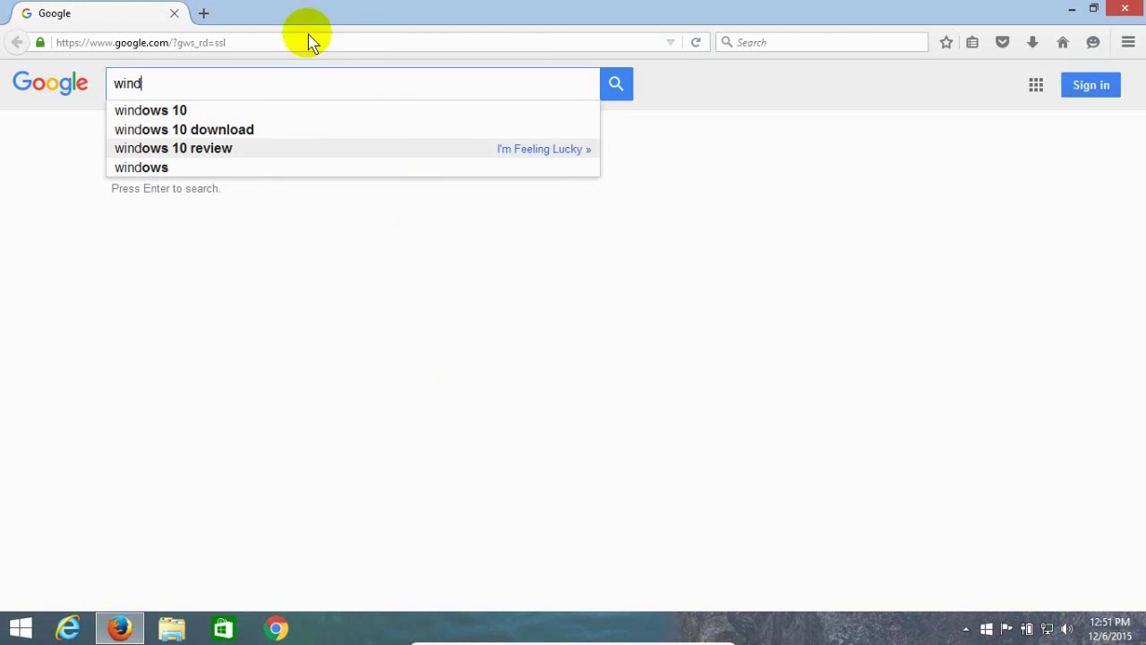
click(224, 142)
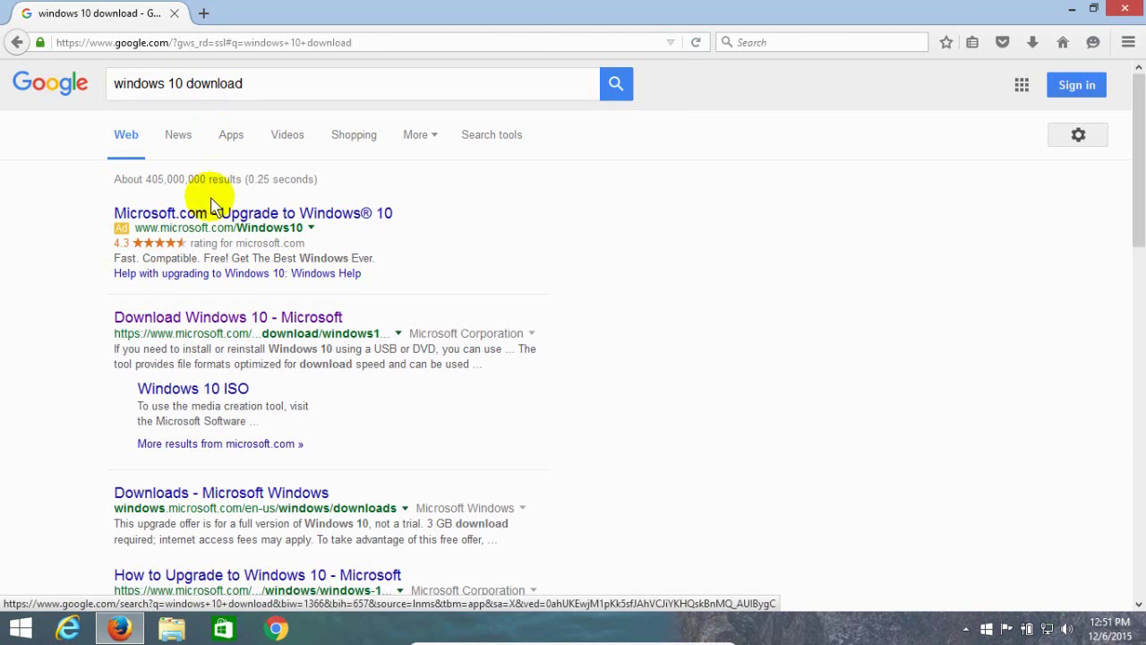
Open Microsoft's Download Windows 10 page and scroll down to the media creation tool section.
click(205, 319)
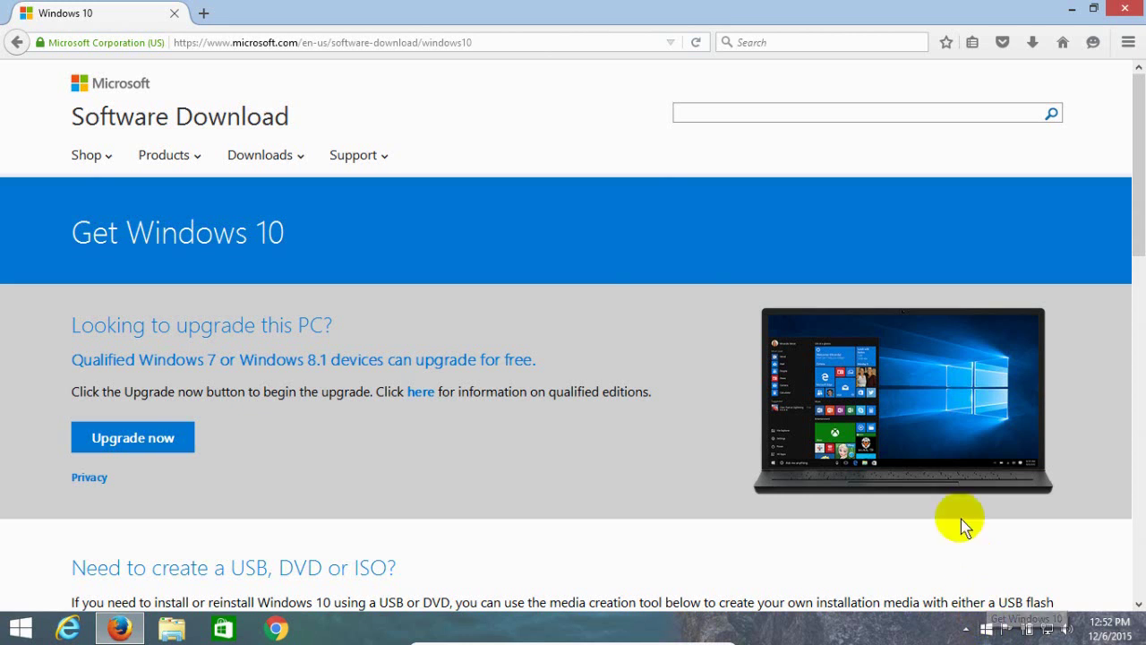
scroll(354, 437, down, 4)
scroll(354, 444, down, 3)
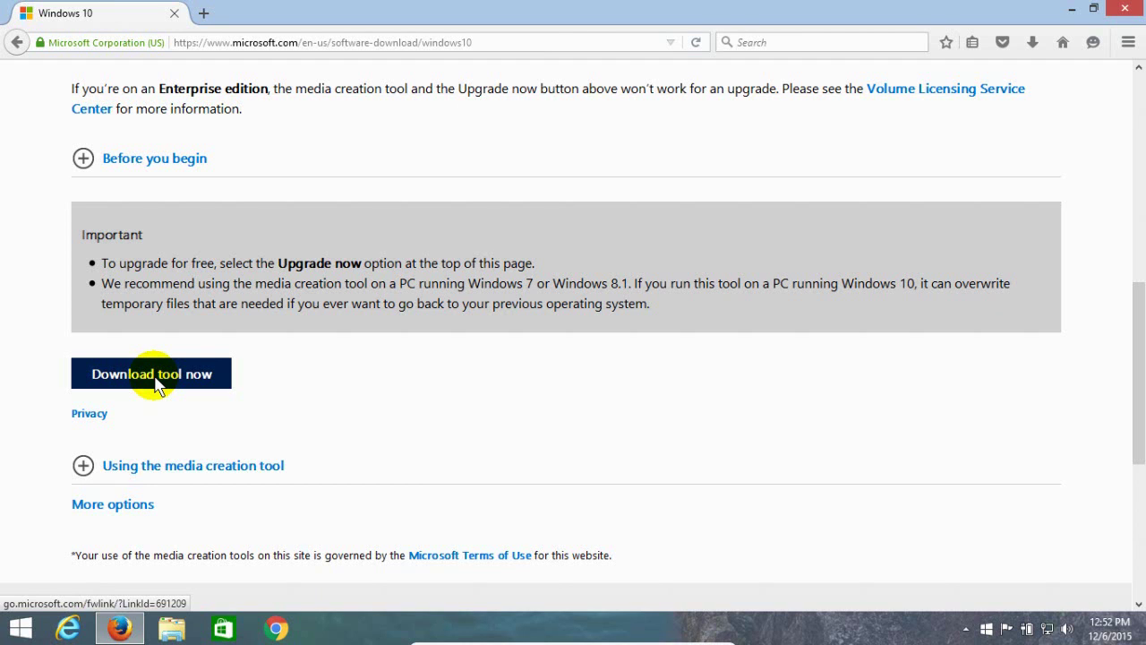
Download MediaCreationTool.exe (17.6 MB) and save the file.
click(156, 383)
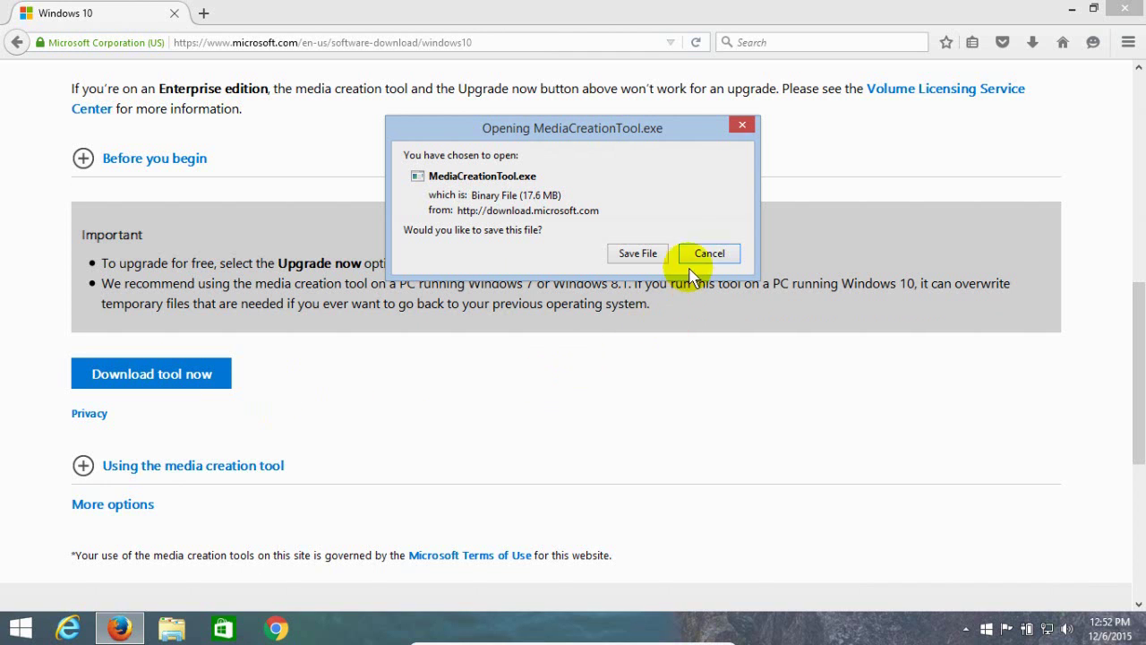
click(637, 254)
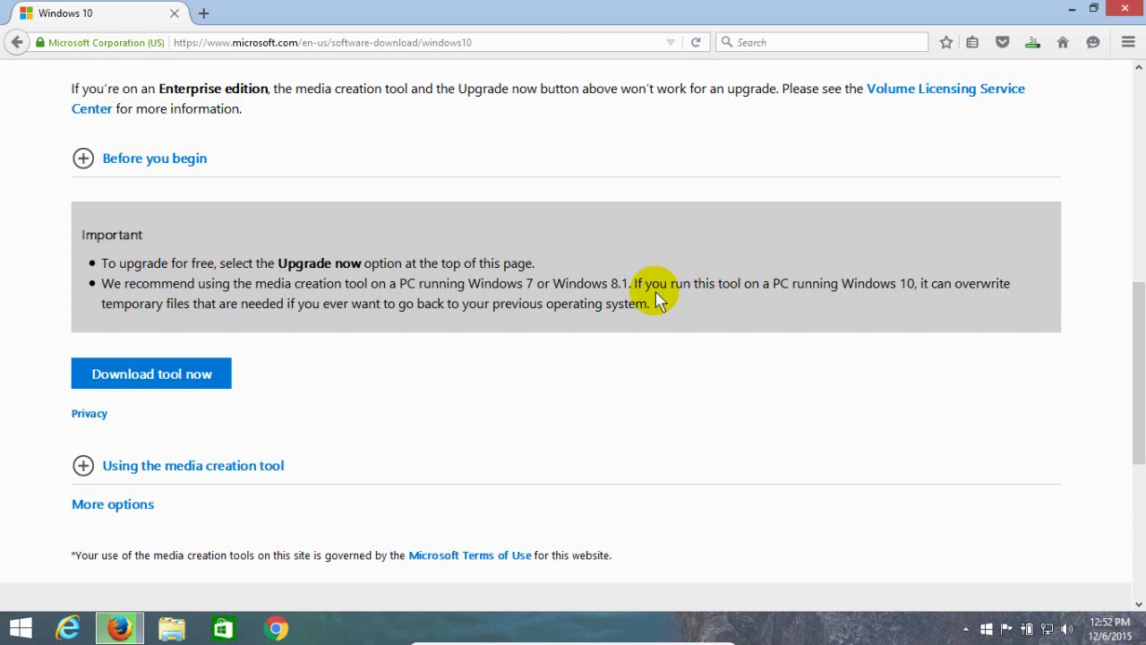
Run MediaCreationTool(1).exe from Firefox's recent downloads list.
click(1034, 45)
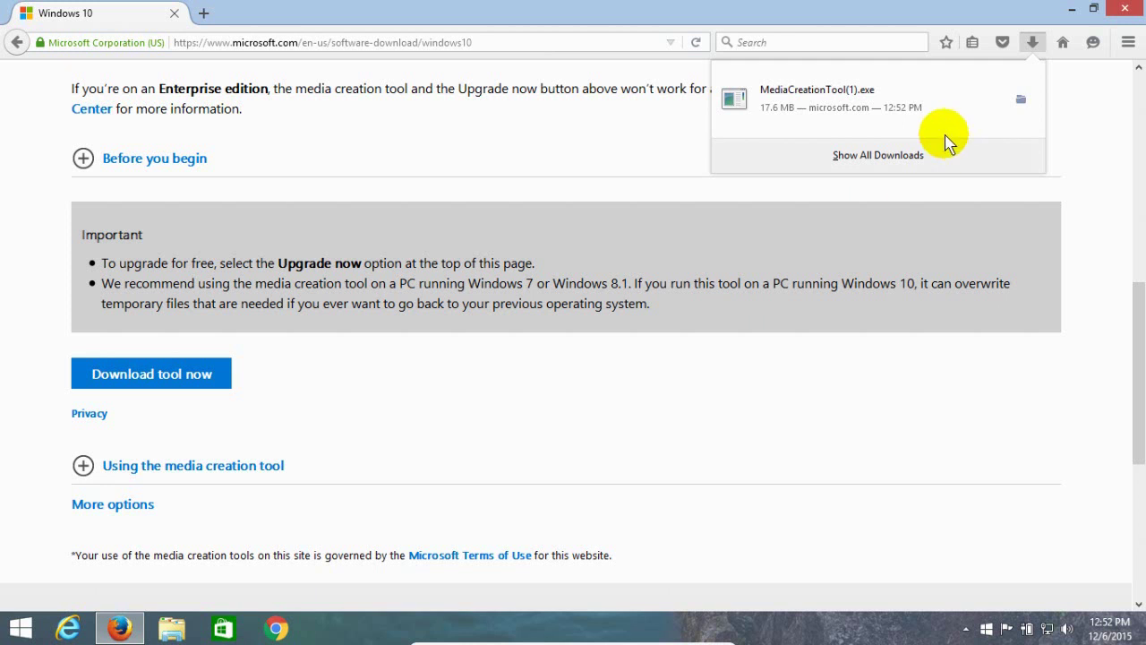
click(826, 99)
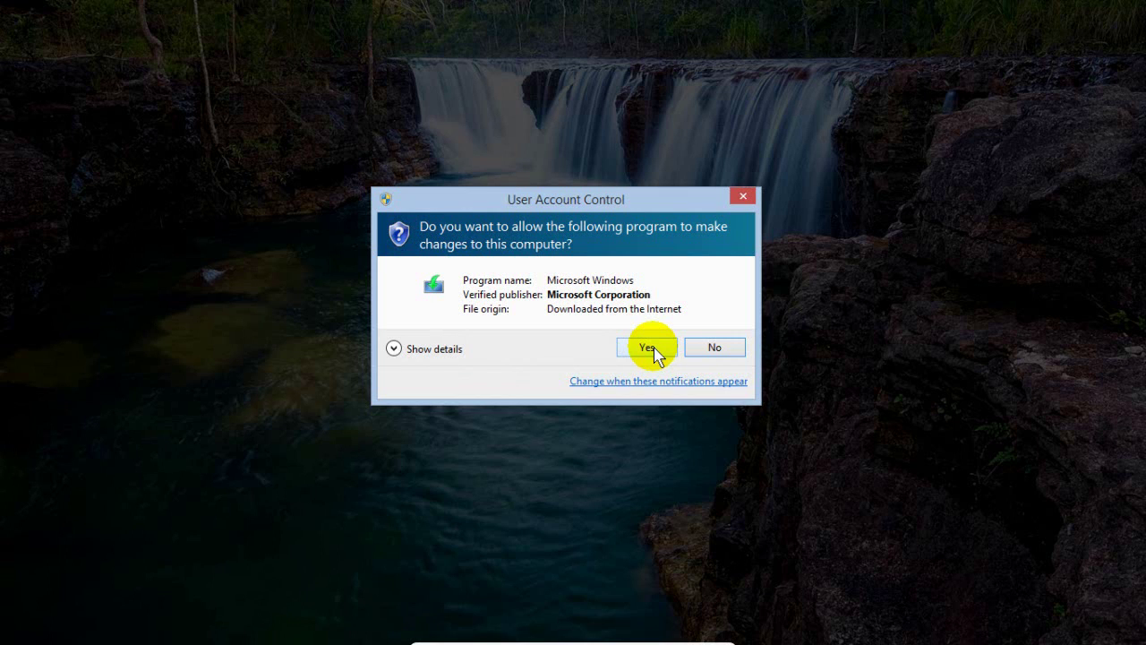
Allow Windows 10 Setup through User Account Control and close Firefox.
click(654, 347)
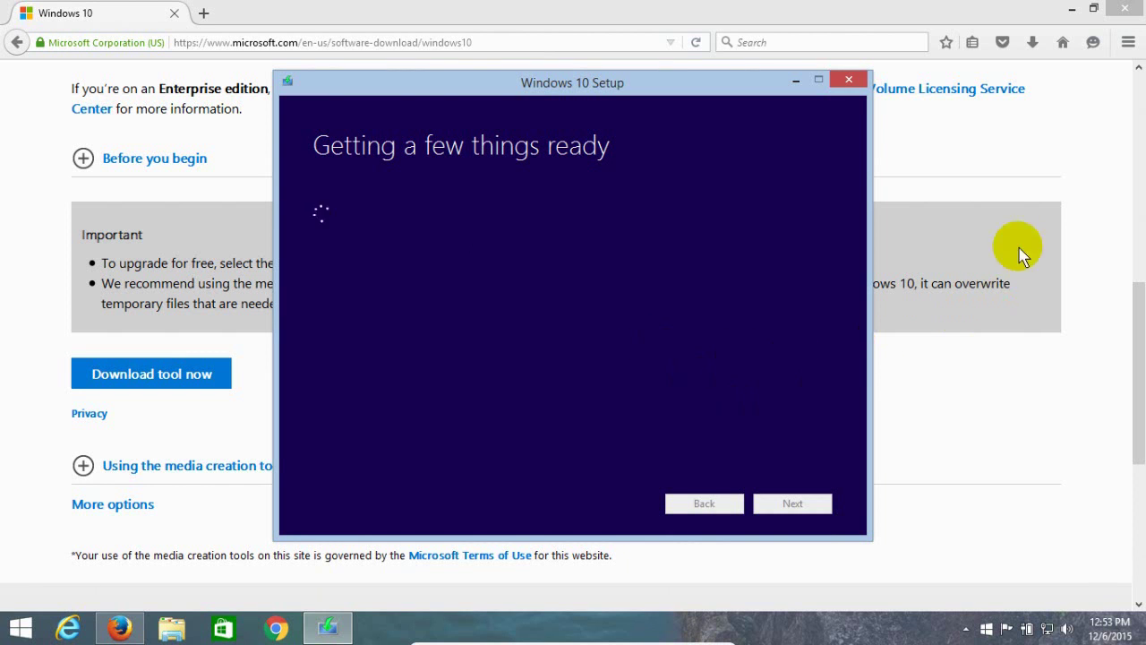
click(1125, 9)
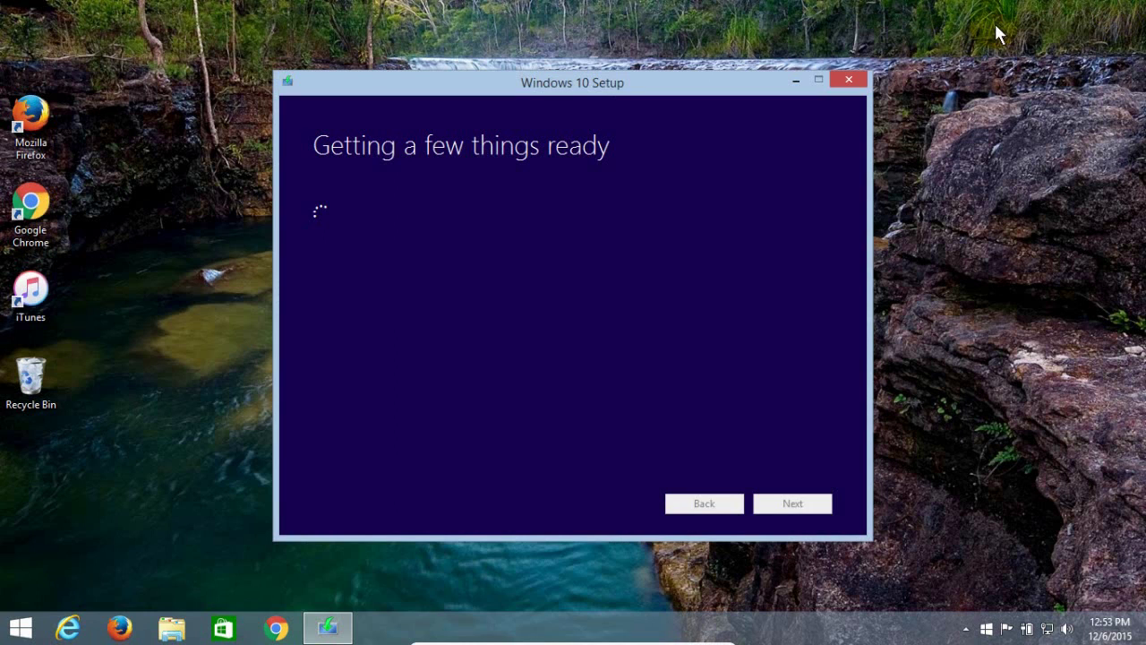
Choose 'Upgrade this PC now' in Windows 10 Setup and continue.
click(660, 219)
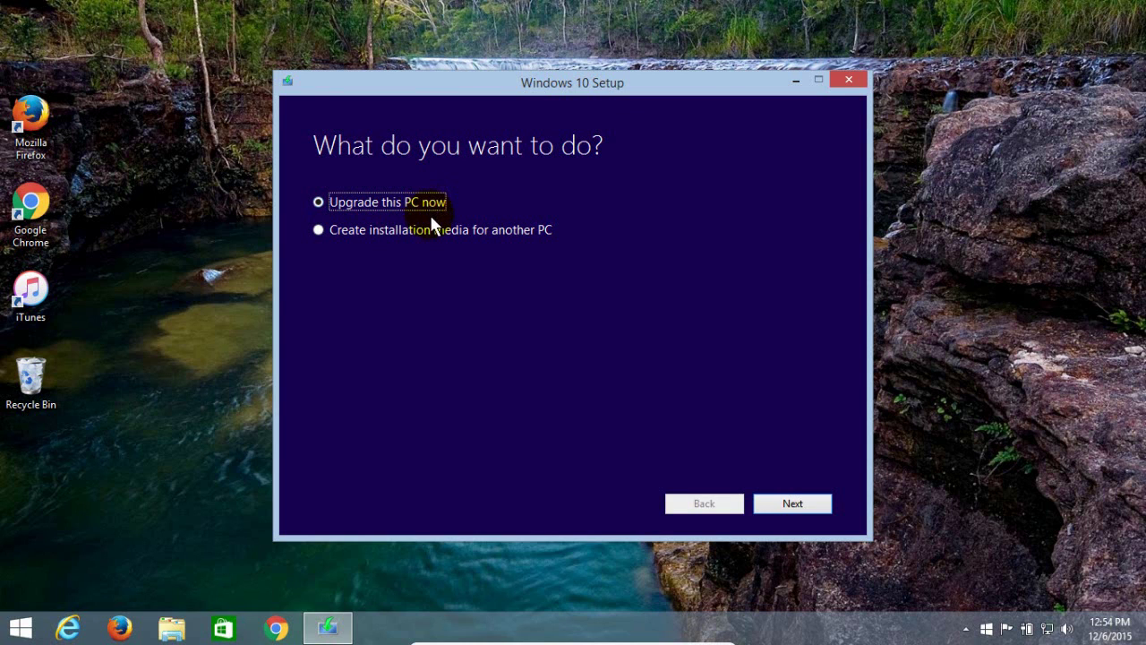
click(794, 503)
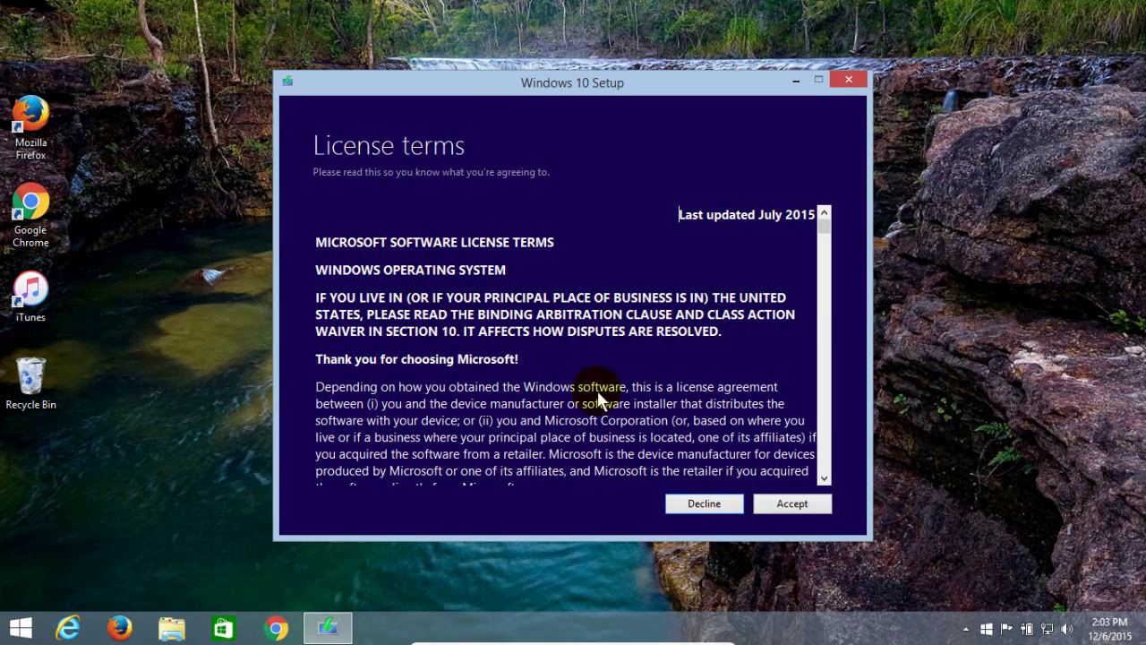
Scroll through the Windows 10 license terms and accept them.
drag(824, 224, 826, 470)
click(785, 503)
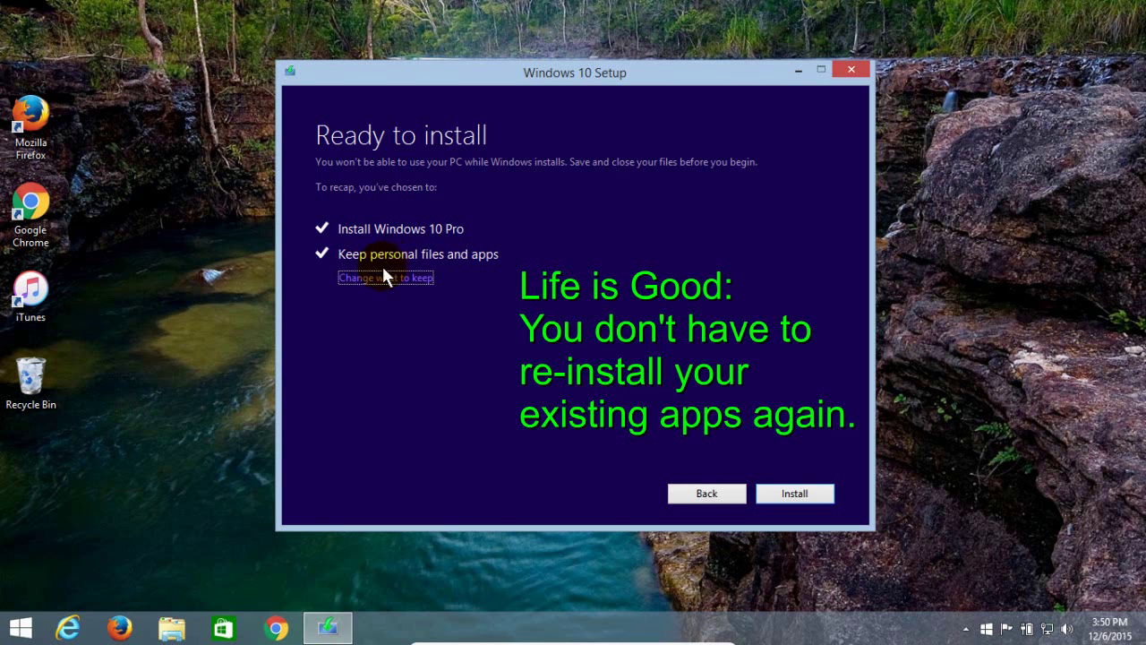
Start installing Windows 10 Pro, keeping personal files and apps.
click(779, 495)
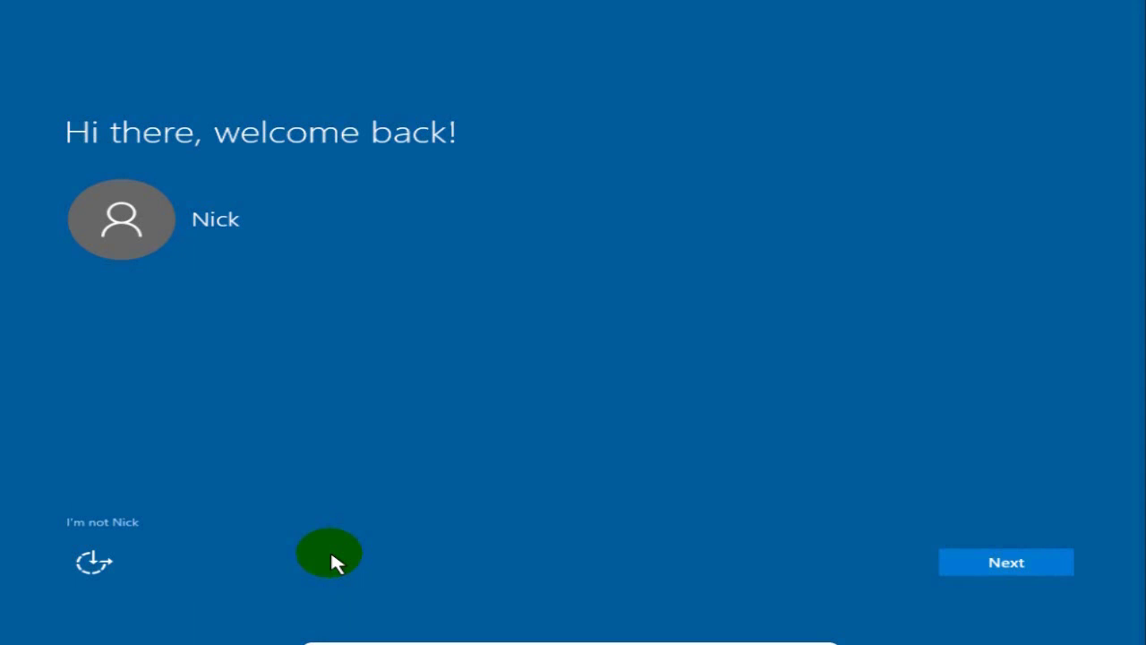
Accept the welcome back page, Express settings and new default apps.
click(1002, 562)
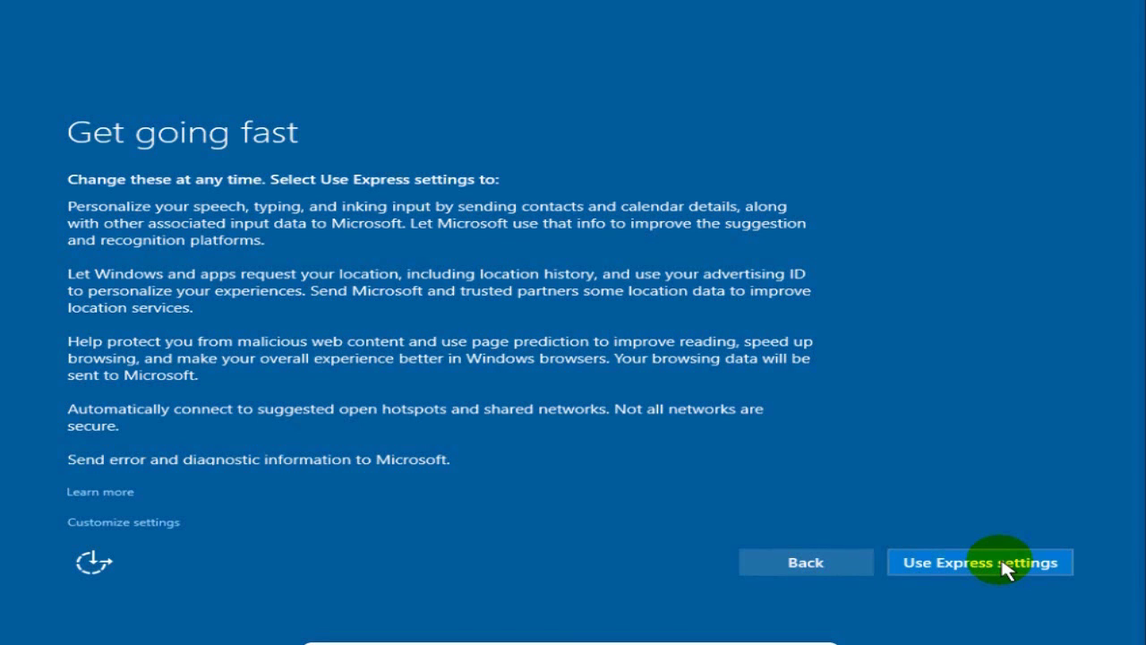
click(1003, 564)
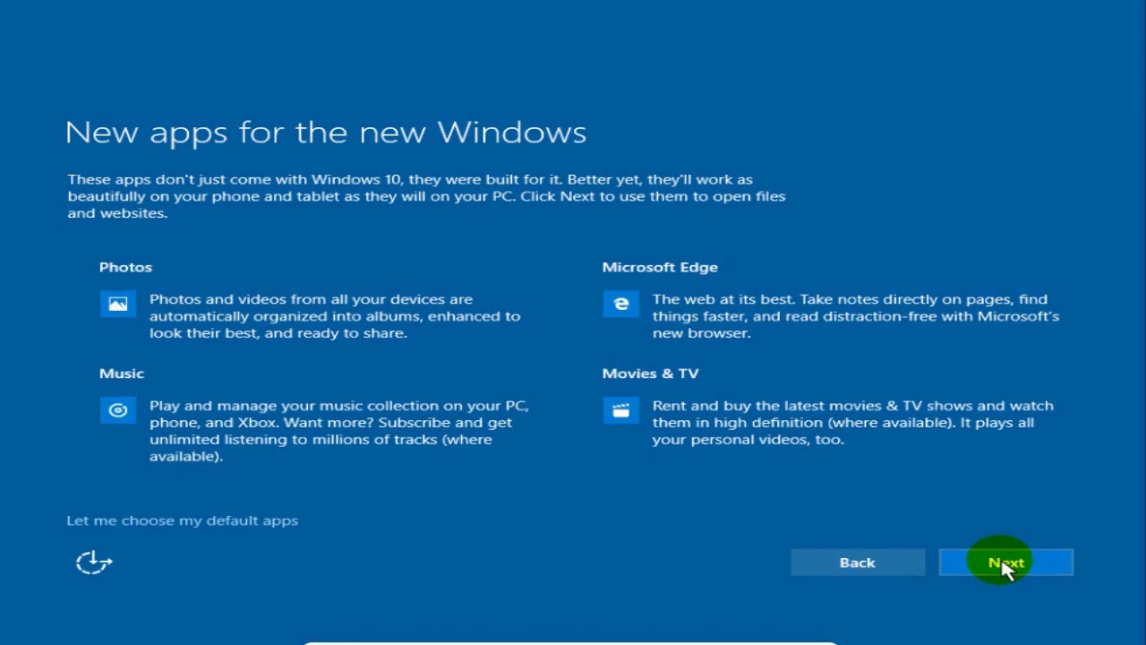
click(1001, 562)
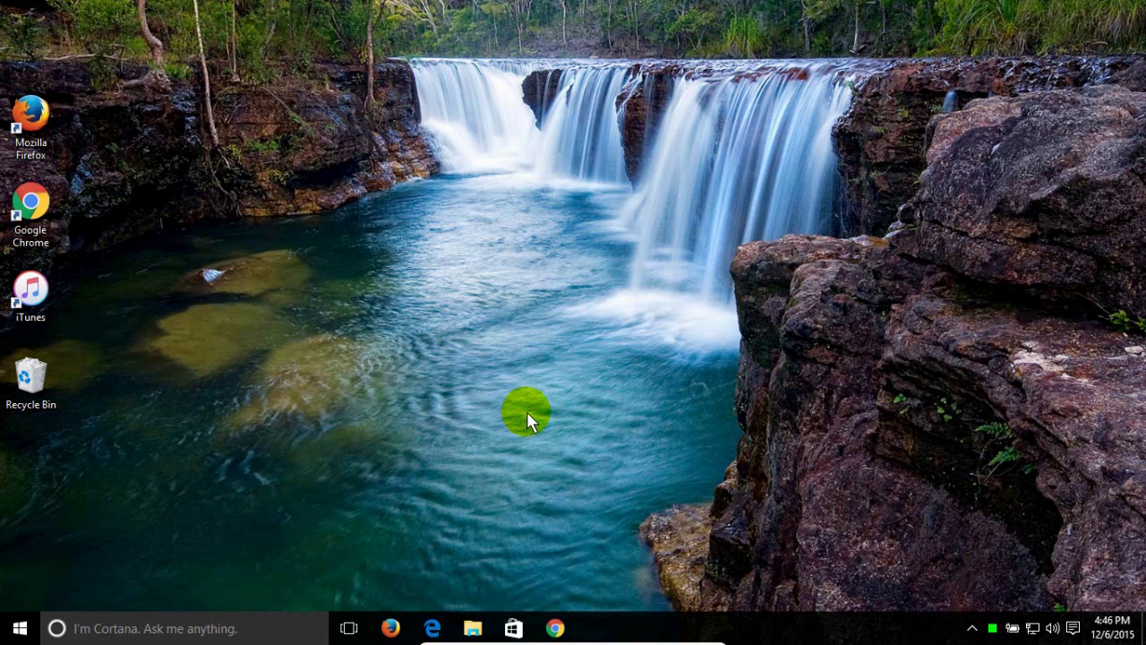
click(19, 628)
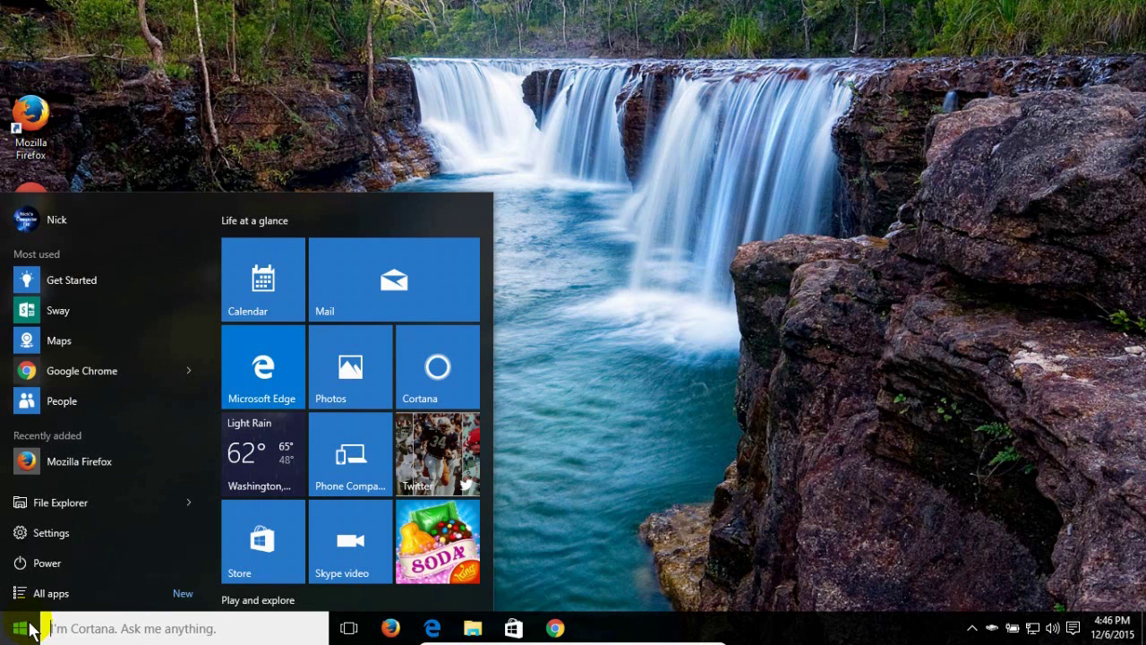